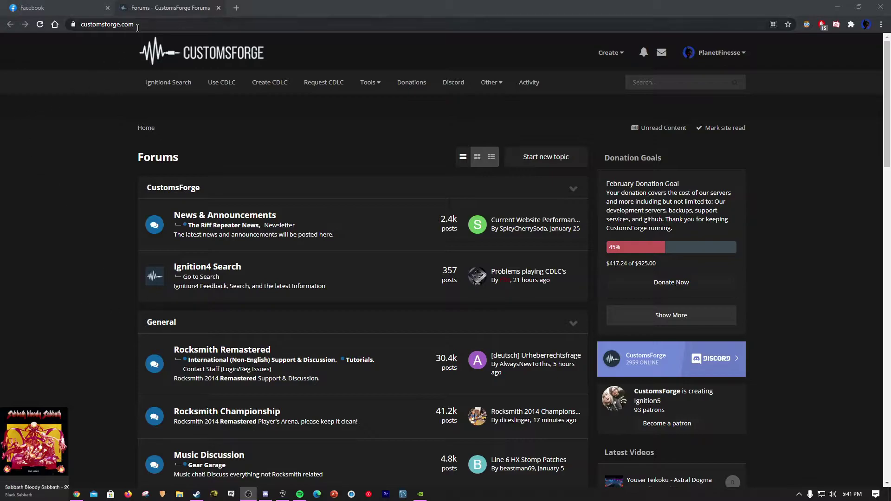
# Open the CustomsForge guide on using custom DLCs and review its opening requirements and PC install instructions.
pyautogui.click(124, 27)
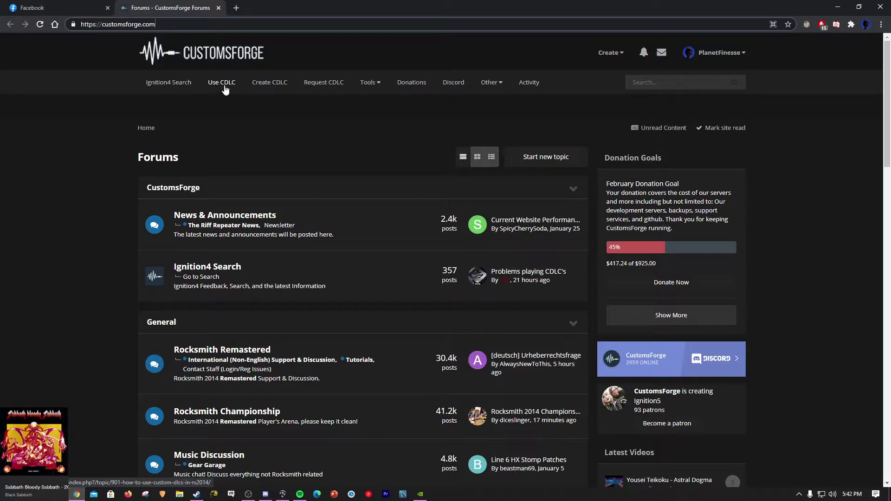
pyautogui.click(220, 83)
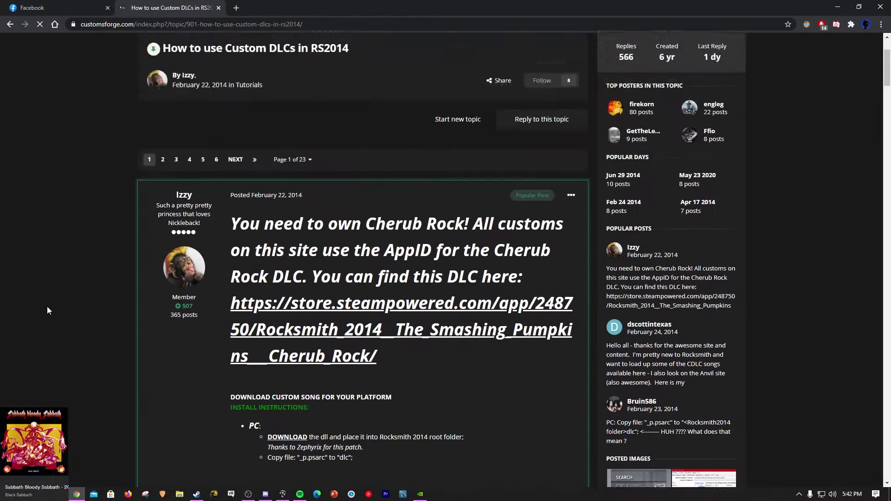
pyautogui.scroll(-3, 51, 304)
pyautogui.scroll(-2, 58, 304)
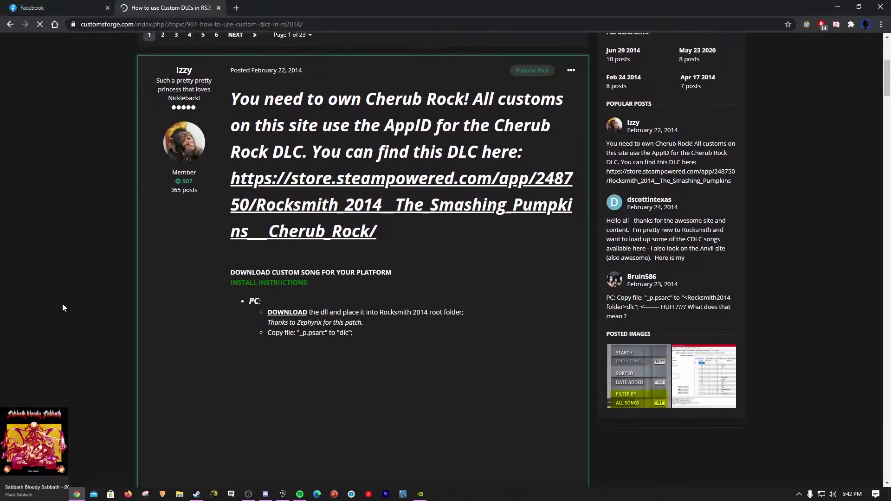
pyautogui.scroll(3, 64, 303)
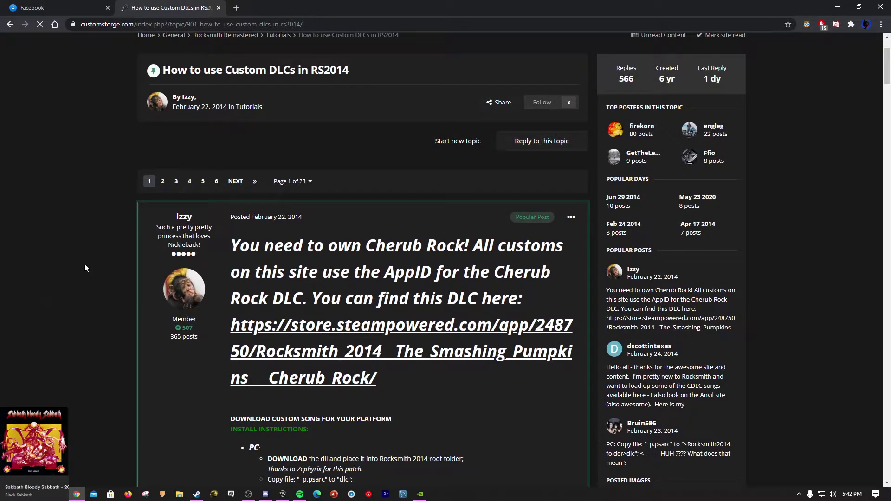
pyautogui.scroll(-4, 84, 264)
pyautogui.scroll(3, 167, 260)
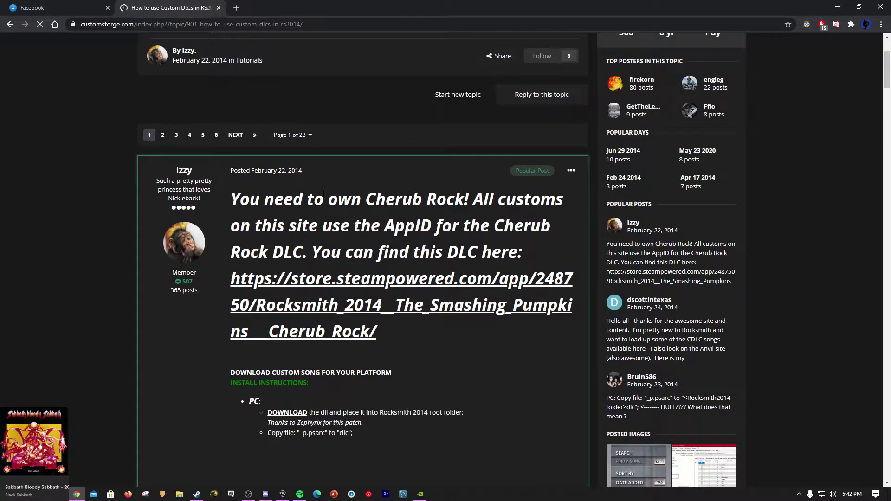
pyautogui.scroll(-1, 325, 193)
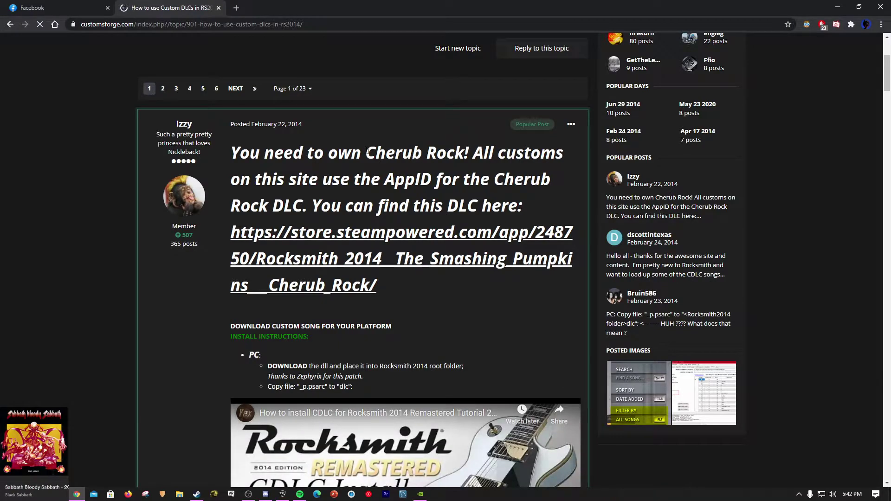
# Highlight the words "Cherub Rock" in the guide's opening ownership requirement, and clear the selection.
pyautogui.moveTo(367, 150); pyautogui.dragTo(466, 151)
pyautogui.click(406, 150)
pyautogui.moveTo(365, 152); pyautogui.dragTo(464, 153)
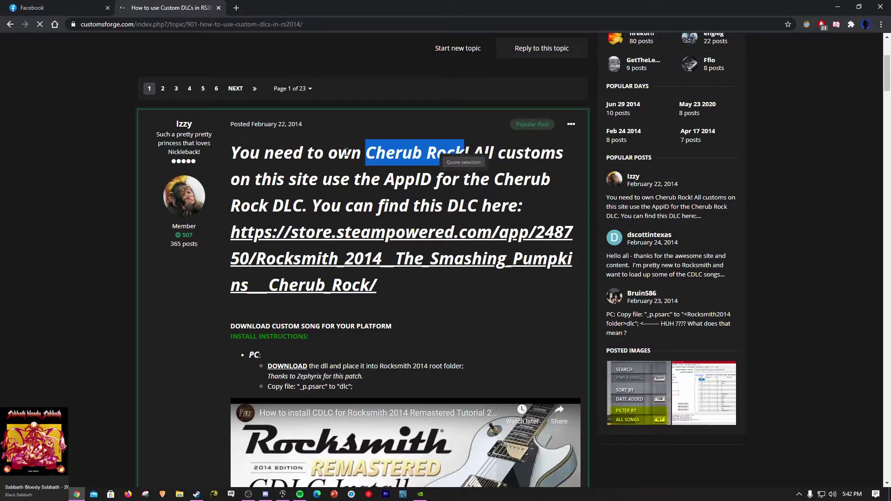
pyautogui.click(370, 153)
pyautogui.moveTo(370, 153); pyautogui.dragTo(462, 153)
pyautogui.moveTo(367, 153); pyautogui.dragTo(465, 158)
pyautogui.moveTo(367, 154); pyautogui.dragTo(466, 155)
pyautogui.moveTo(367, 154); pyautogui.dragTo(465, 155)
pyautogui.click(406, 156)
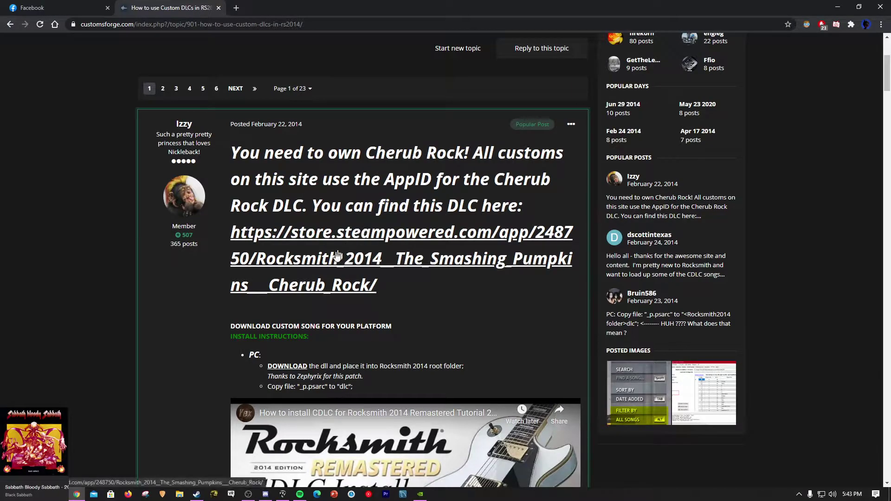
# Open the guide's Steam store link for the Cherub Rock DLC in a new tab and examine its purchase section.
pyautogui.middleClick(292, 236)
pyautogui.click(279, 8)
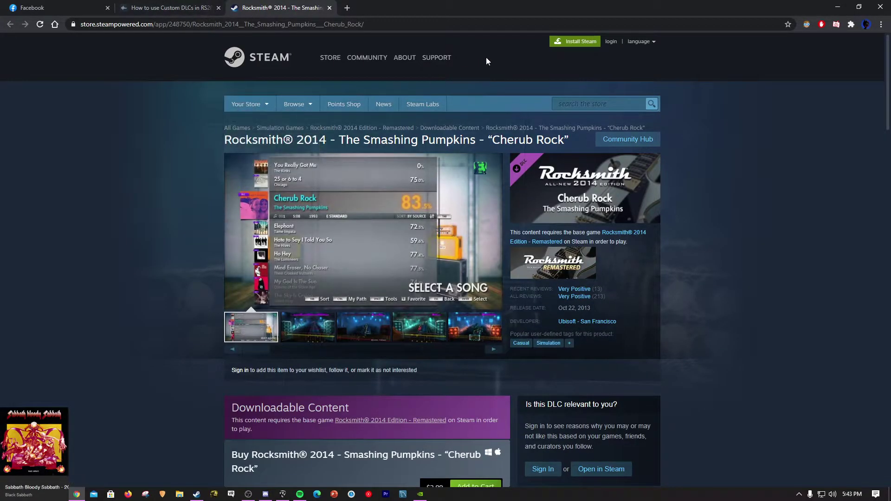
pyautogui.scroll(-3, 162, 155)
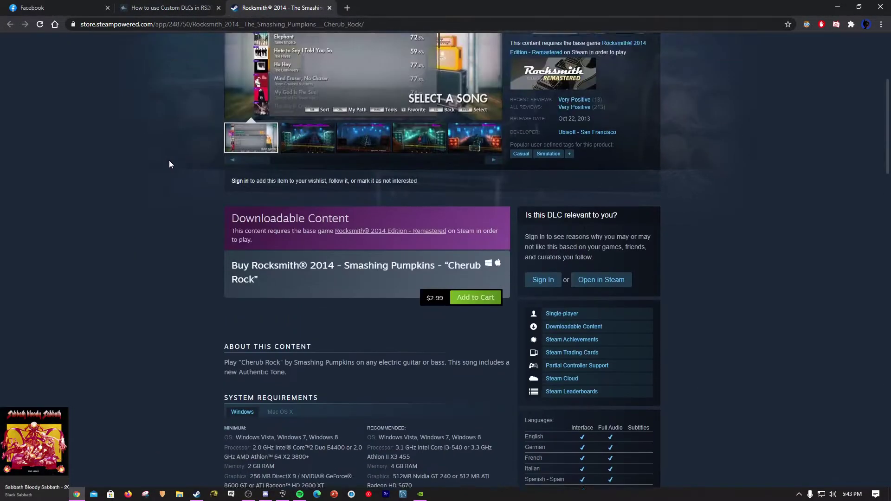
pyautogui.scroll(3, 170, 160)
# Return to the custom DLC guide and open the PC patch DLL's download page.
pyautogui.click(180, 8)
pyautogui.scroll(-3, 282, 213)
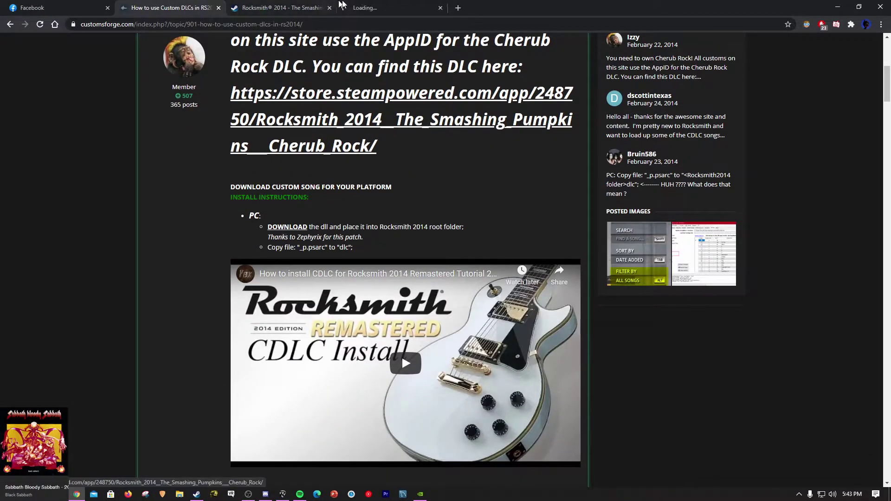
pyautogui.click(285, 228)
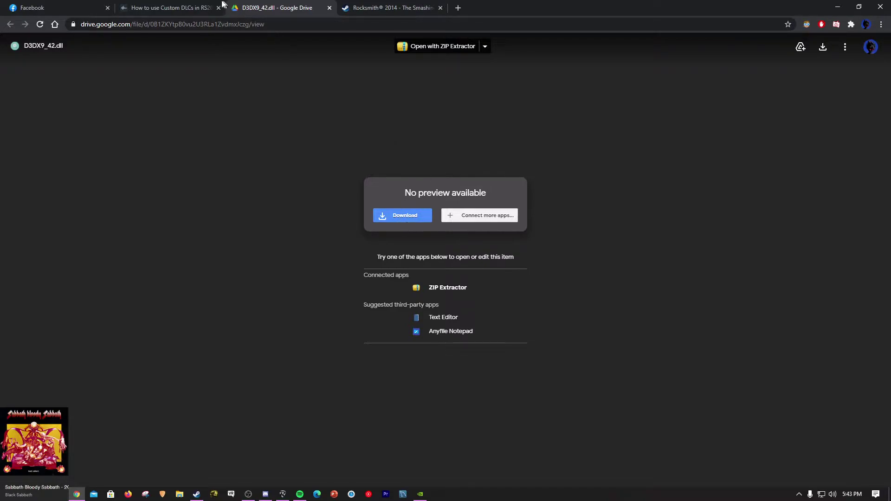
# Go back to the guide and check where its PC instructions say to place the DLL, highlighting the root folder wording.
pyautogui.click(192, 4)
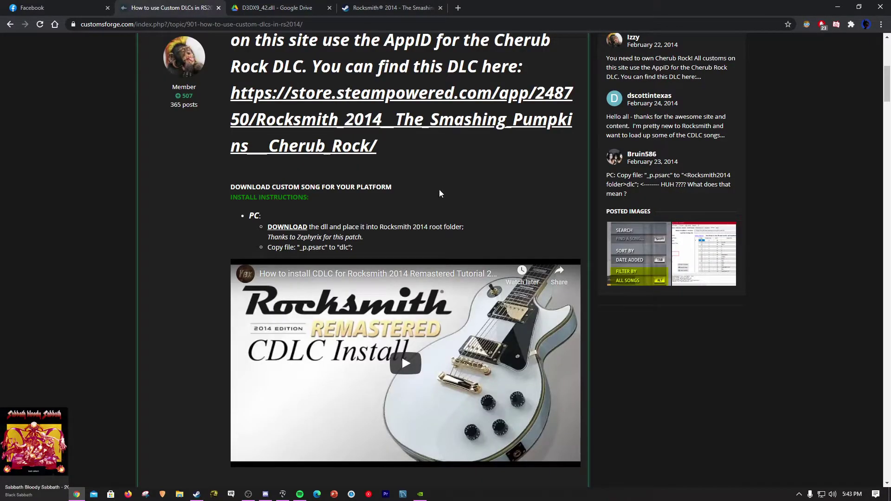
pyautogui.scroll(-2, 440, 211)
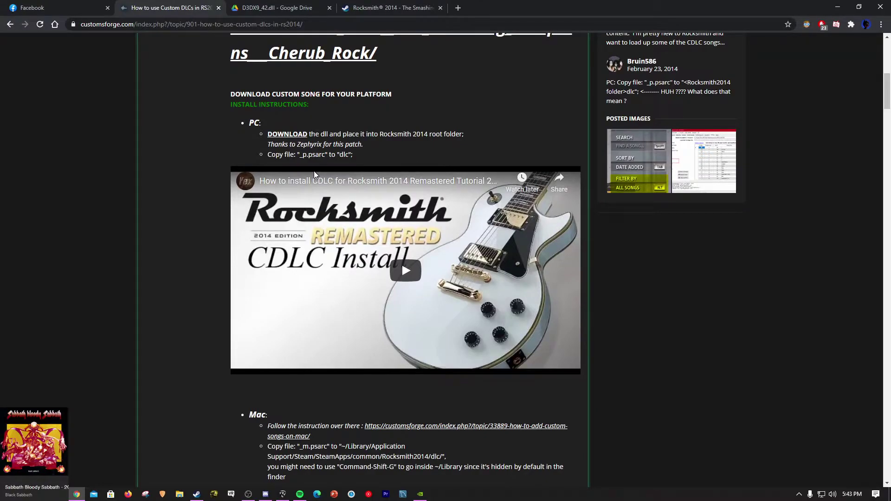
pyautogui.scroll(1, 313, 174)
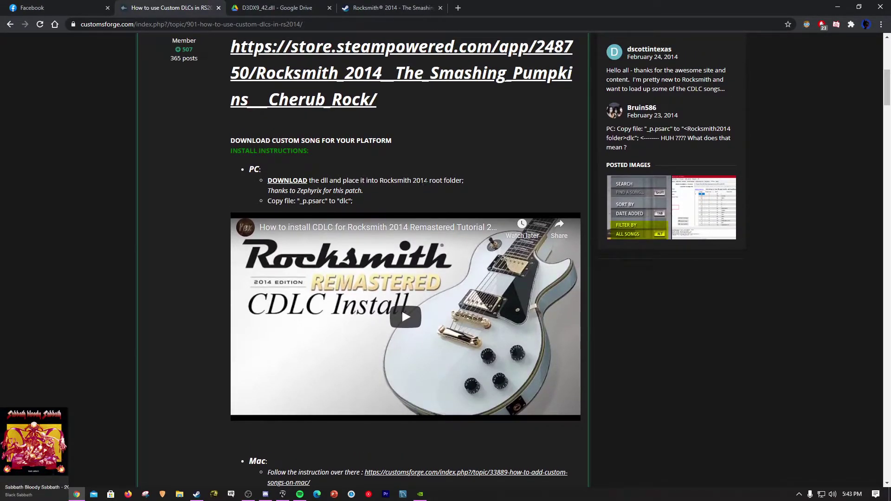
pyautogui.moveTo(445, 187); pyautogui.dragTo(462, 183)
pyautogui.click(367, 213)
# Switch to File Explorer and open the Rocksmith2014 root folder under Game SSD (E:), Steam Games, steamapps, common.
pyautogui.click(179, 494)
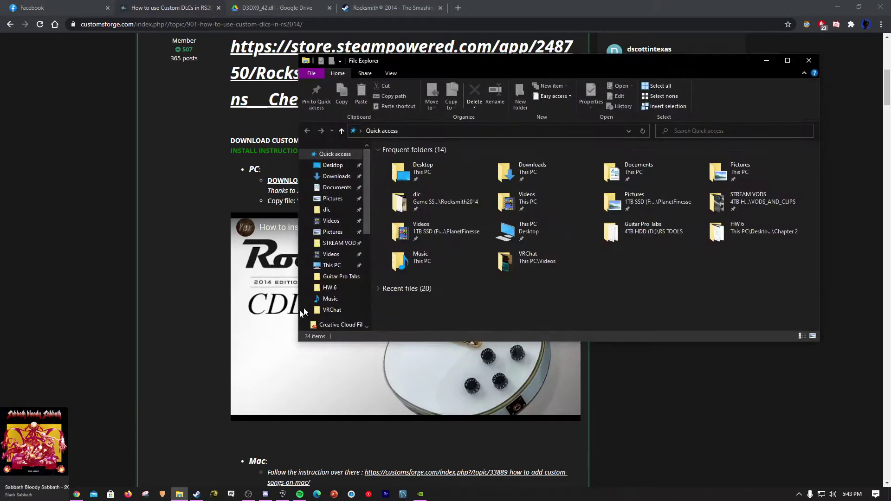
pyautogui.click(787, 61)
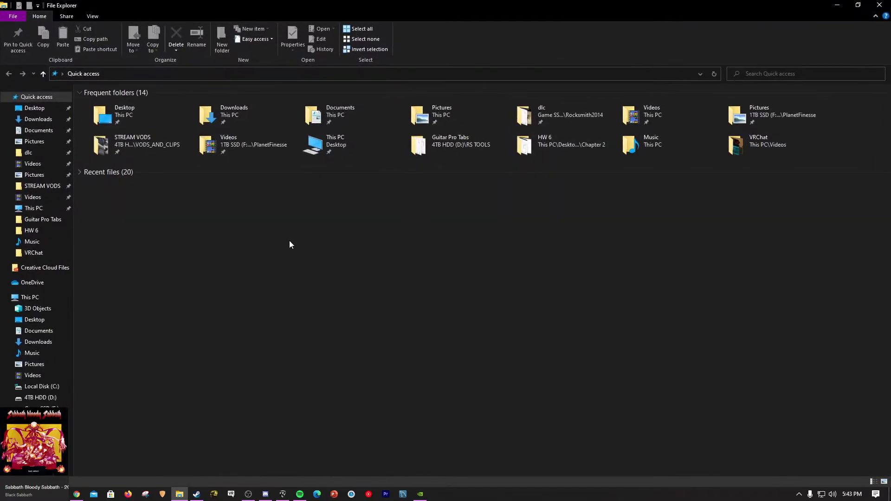
pyautogui.click(40, 153)
pyautogui.click(147, 74)
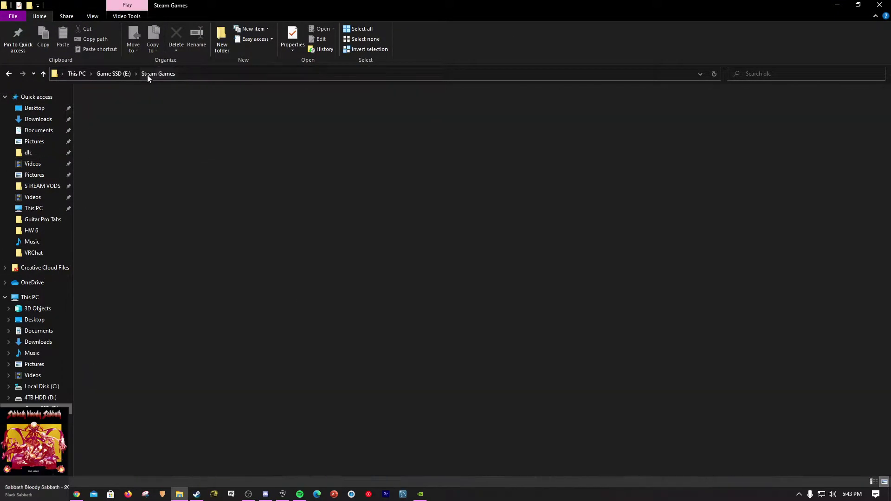
pyautogui.click(123, 73)
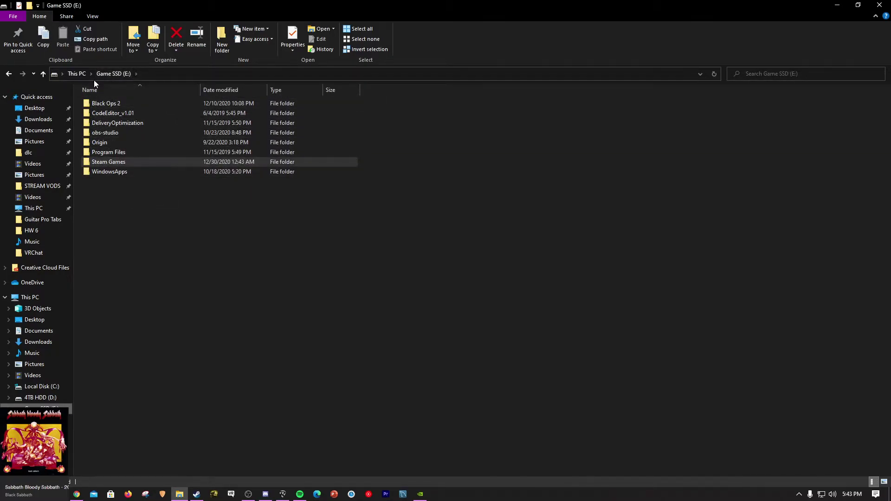
pyautogui.doubleClick(137, 163)
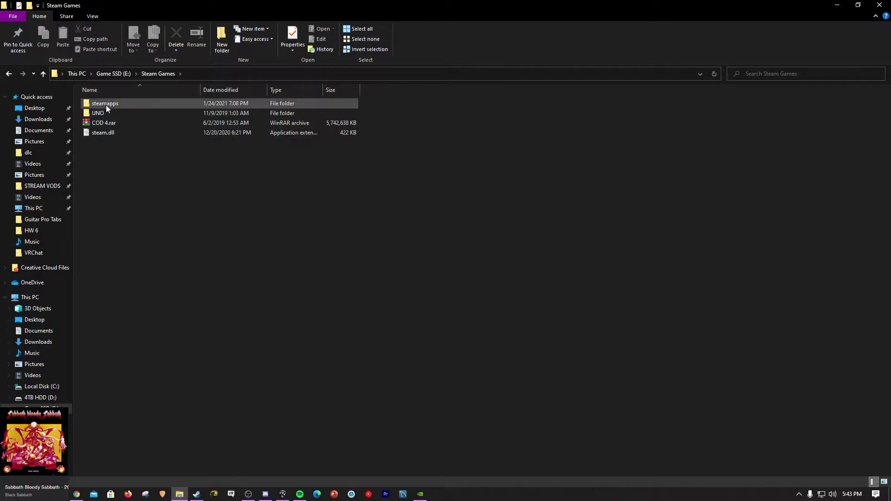
pyautogui.doubleClick(124, 104)
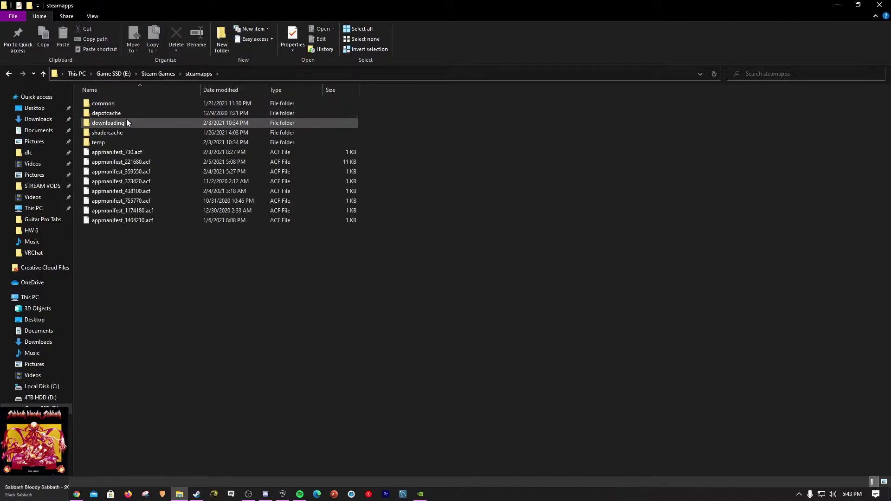
pyautogui.doubleClick(115, 106)
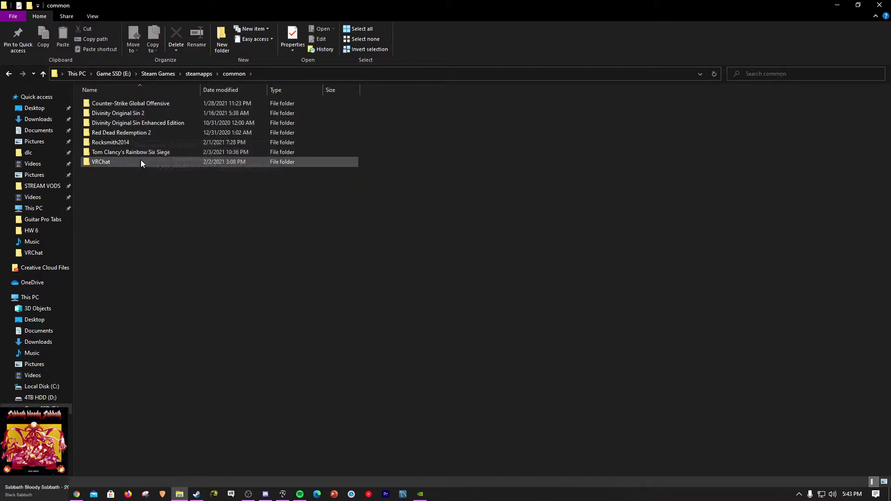
pyautogui.doubleClick(133, 145)
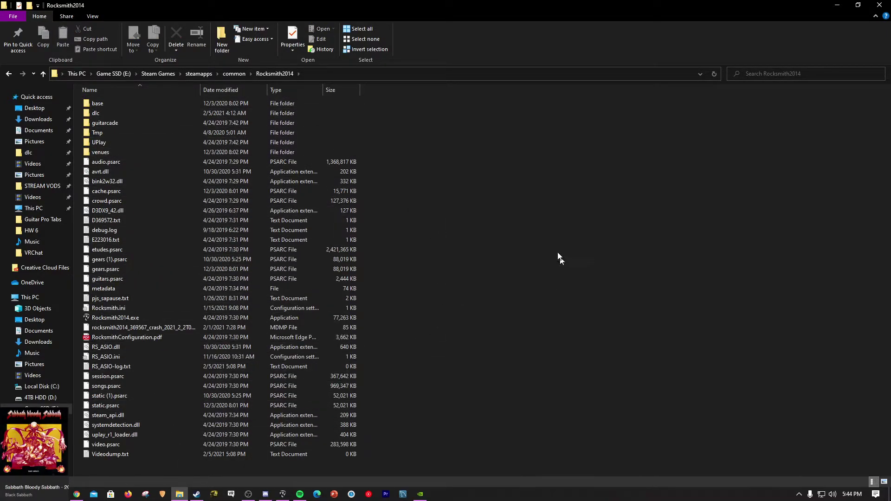
# Compare the D3DX9_42.dll download page with the contents of the Rocksmith2014 folder, and minimize the folder window.
pyautogui.moveTo(482, 6); pyautogui.dragTo(441, 84)
pyautogui.click(309, 8)
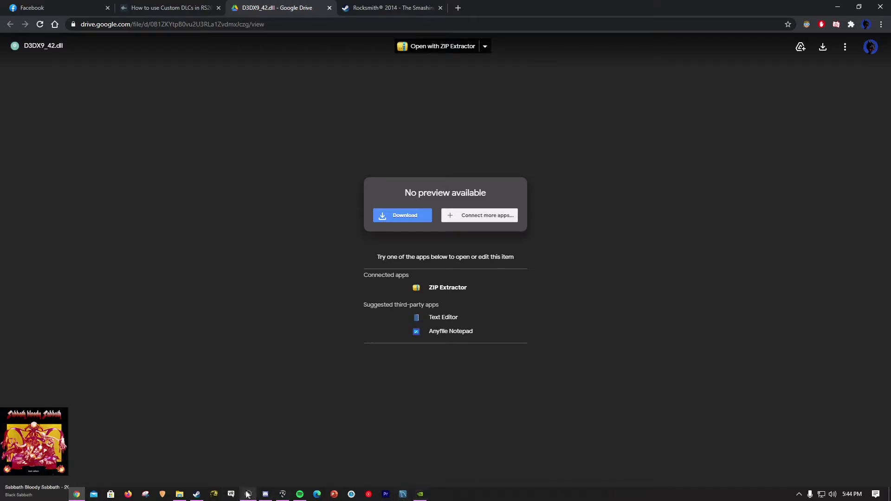
pyautogui.click(177, 496)
pyautogui.scroll(-5, 269, 257)
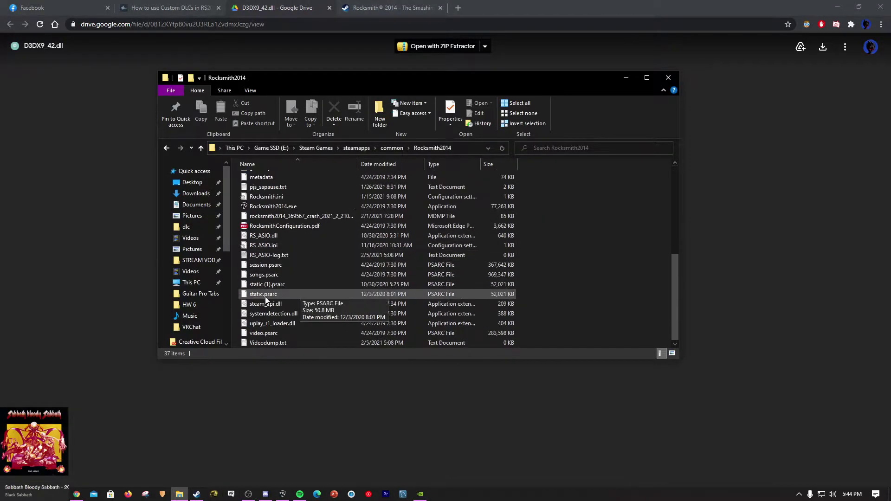
pyautogui.scroll(6, 268, 300)
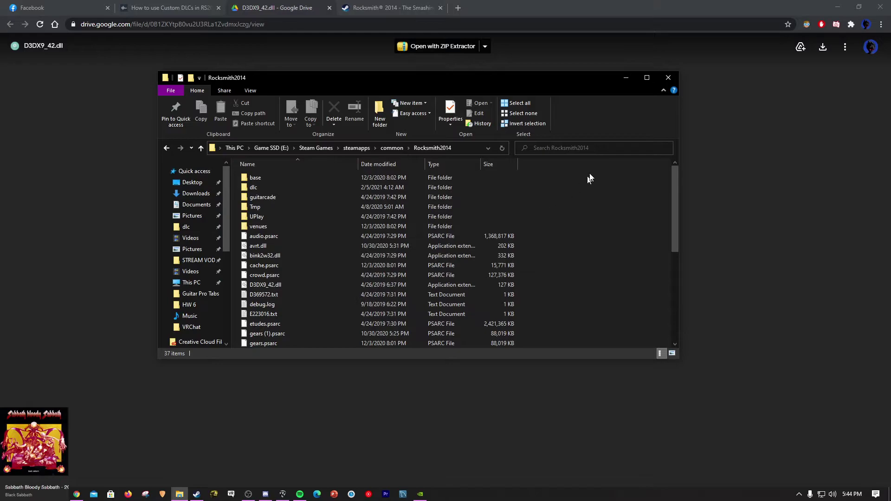
pyautogui.click(625, 78)
# Open Ignition4 Search from the CustomsForge guide page in a new tab, and close the Google Drive and Steam store tabs.
pyautogui.click(193, 6)
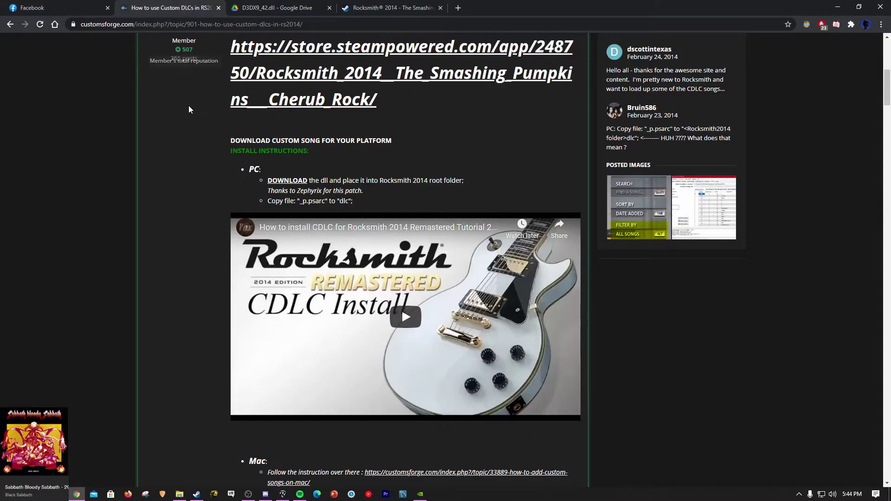
pyautogui.scroll(5, 189, 107)
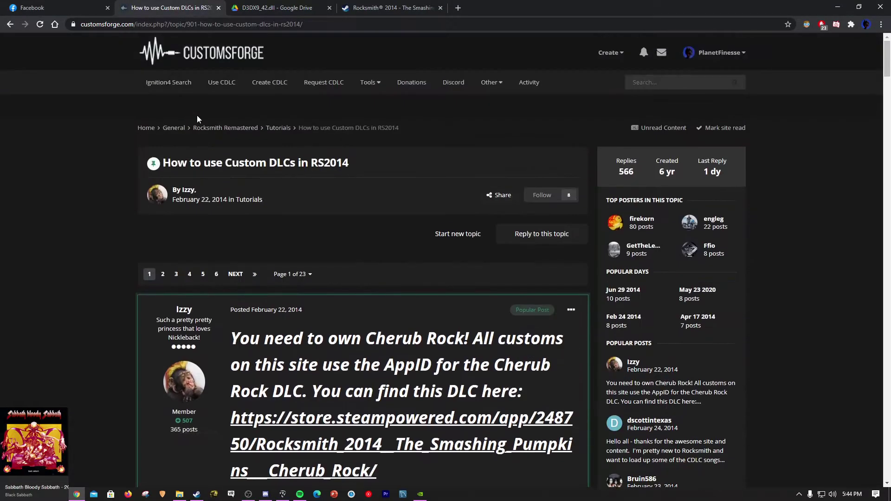
pyautogui.click(162, 85)
pyautogui.hotkey('ctrl', 'shift', 'Tab')
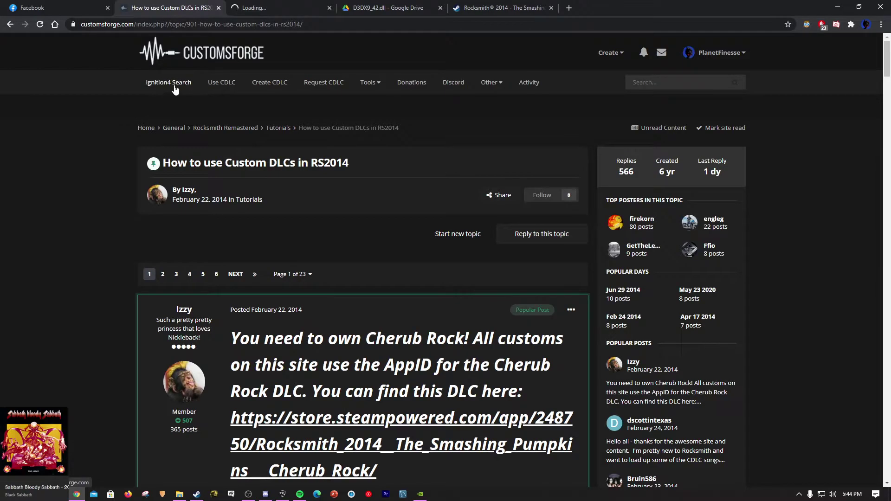
pyautogui.click(444, 11)
pyautogui.click(441, 8)
pyautogui.click(441, 8)
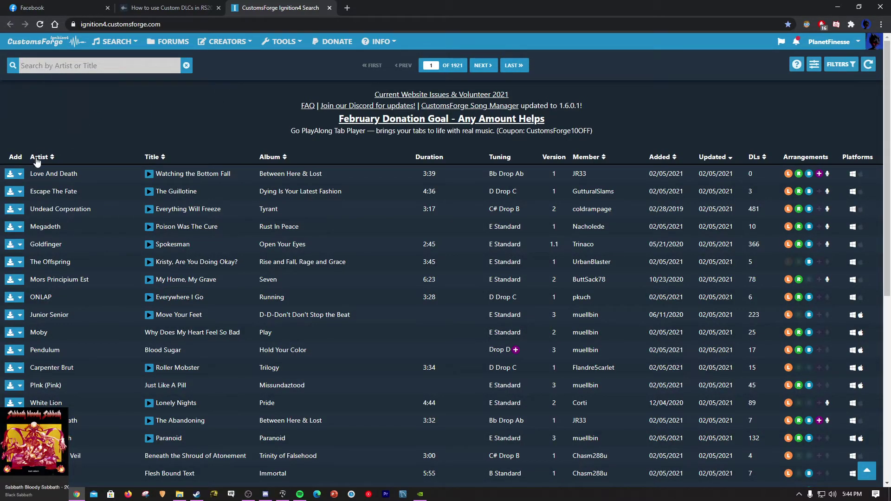
# Browse the Ignition4 song list and open the Dropbox download page for VAMPS_103COSMOS_v1_p.psarc.
pyautogui.scroll(-2, 96, 278)
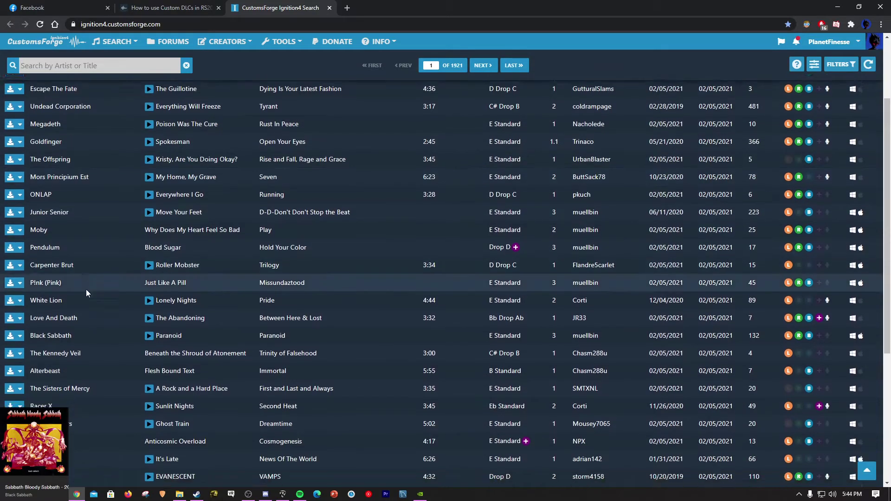
pyautogui.scroll(-2, 85, 289)
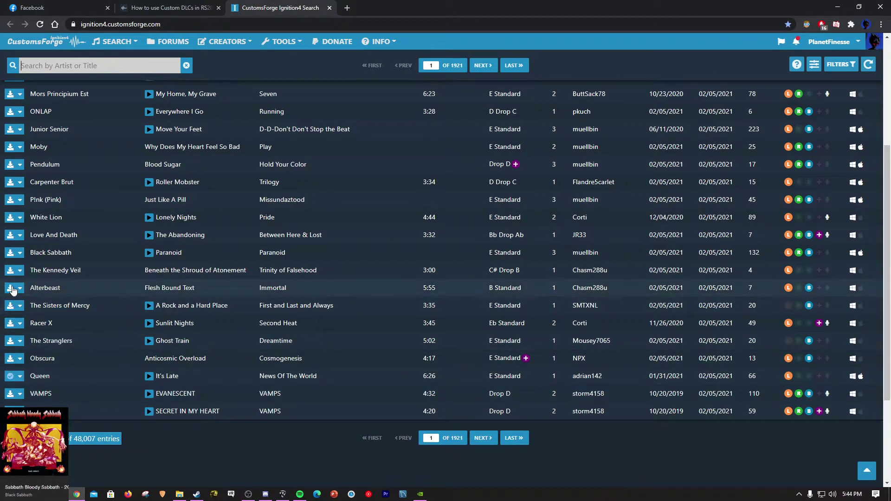
pyautogui.scroll(4, 16, 325)
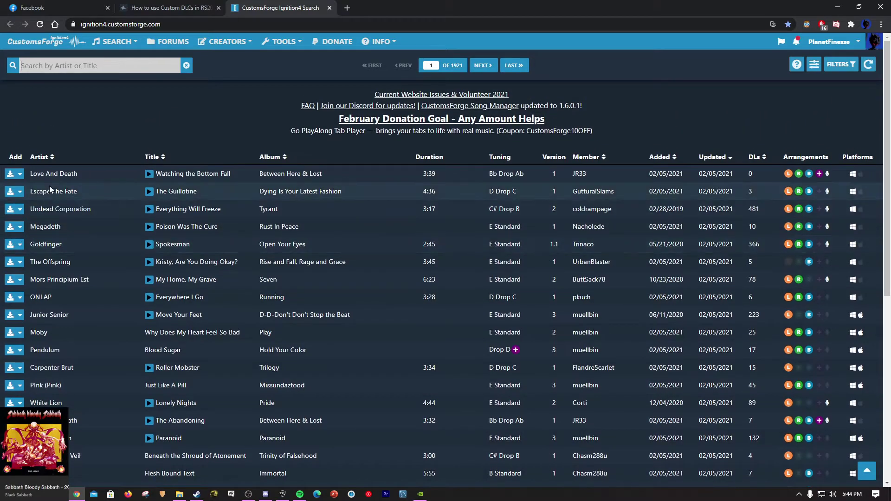
pyautogui.scroll(-1, 65, 200)
pyautogui.scroll(-4, 91, 186)
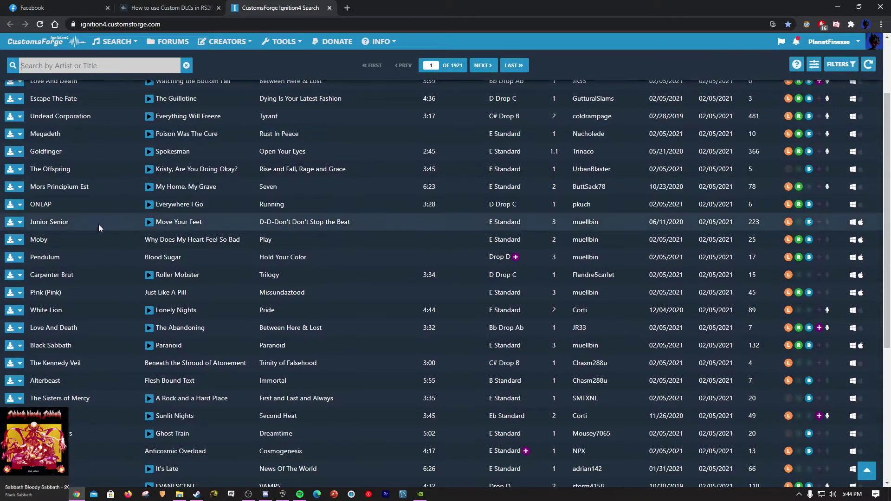
pyautogui.click(484, 392)
pyautogui.scroll(-4, 79, 216)
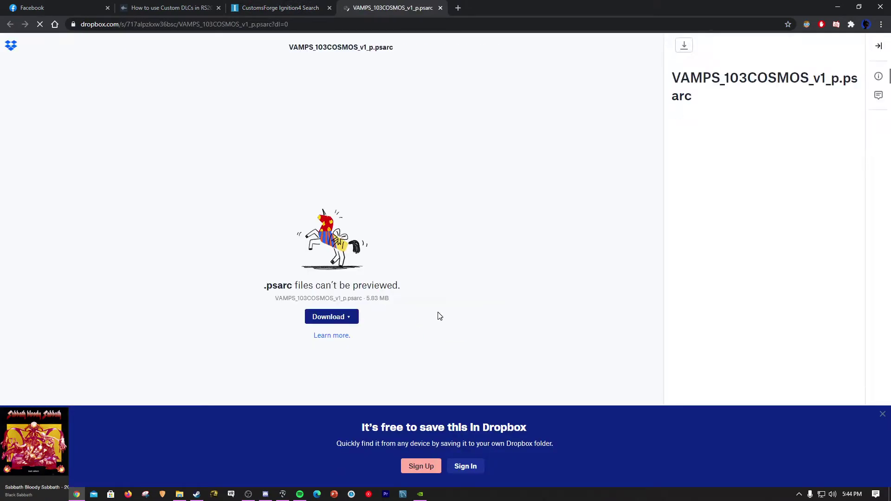
# Check the download options for VAMPS_103COSMOS_v1_p.psarc, and switch to File Explorer to open the dlc folder inside Rocksmith2014 in a maximized window.
pyautogui.click(339, 317)
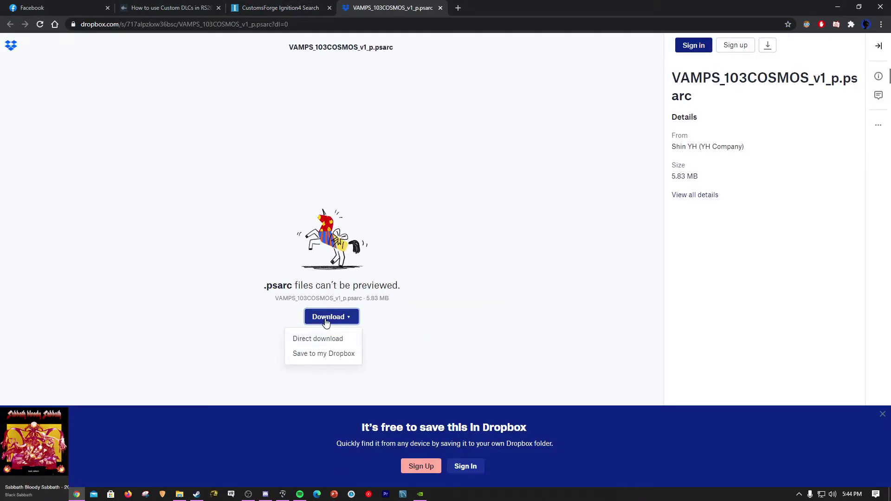
pyautogui.click(327, 322)
pyautogui.click(181, 495)
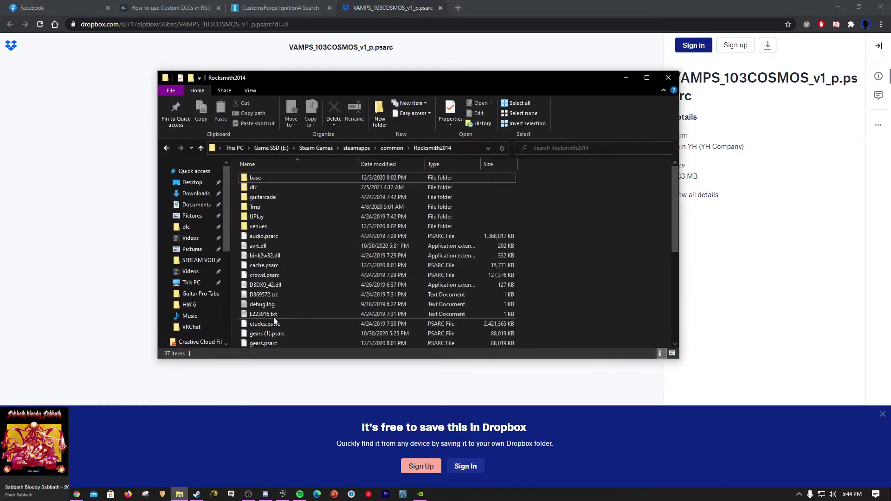
pyautogui.doubleClick(259, 190)
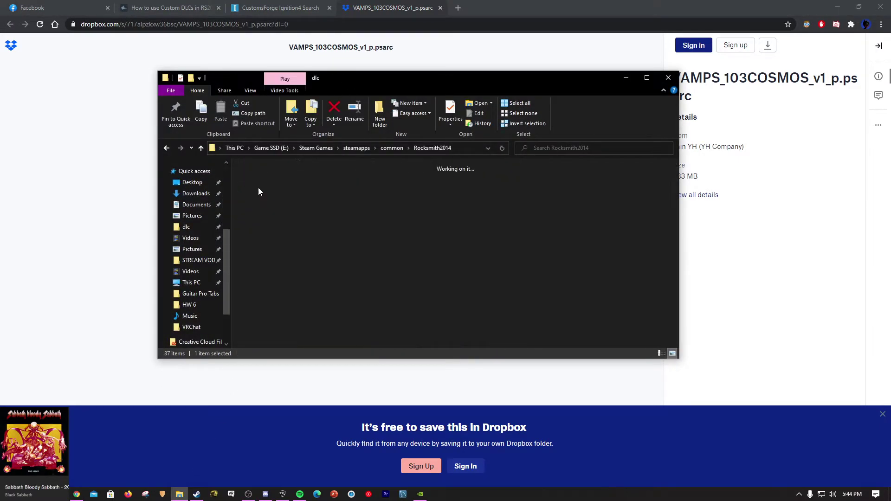
pyautogui.click(647, 78)
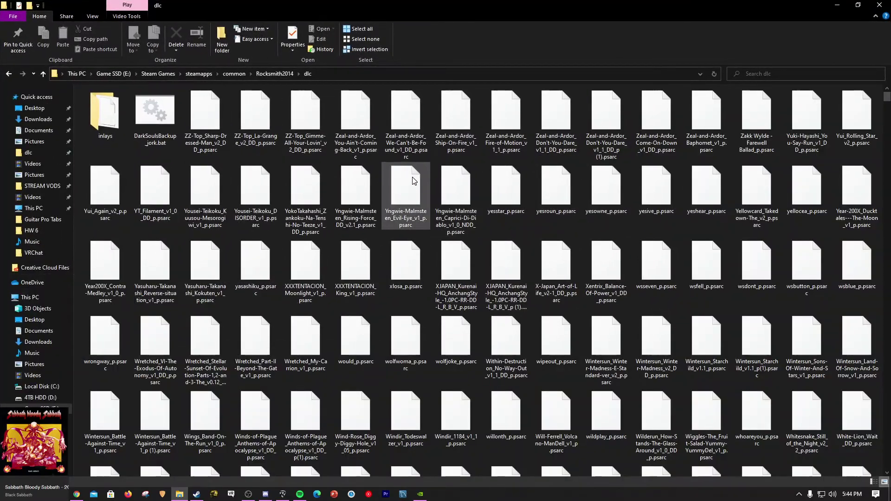
# Look through the .psarc song files stored in the dlc folder.
pyautogui.scroll(-15, 406, 173)
pyautogui.scroll(-20, 407, 176)
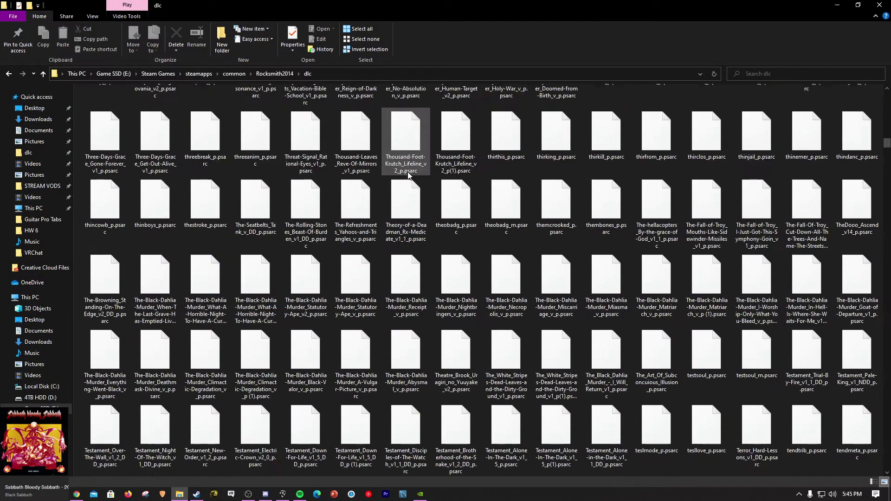
pyautogui.scroll(-20, 407, 176)
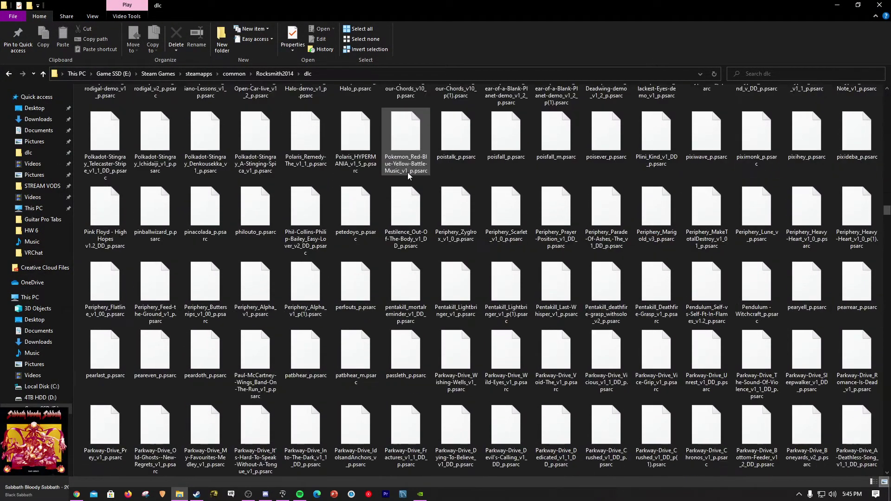
pyautogui.scroll(-8, 405, 176)
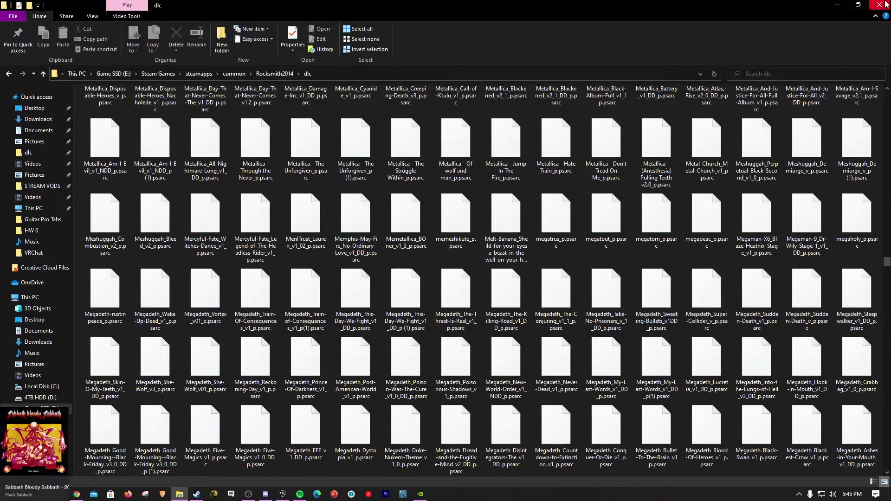
# Switch to Rocksmith 2014, leave the Tools screen, and browse the song list sorted by artist.
pyautogui.hotkey('alt', 'Tab')
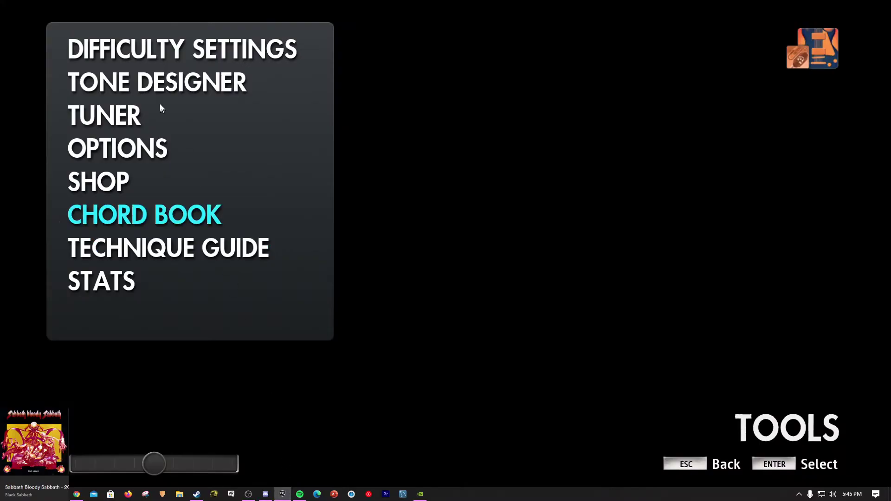
pyautogui.press('Escape')
pyautogui.scroll(1, 245, 244)
pyautogui.scroll(-9, 245, 245)
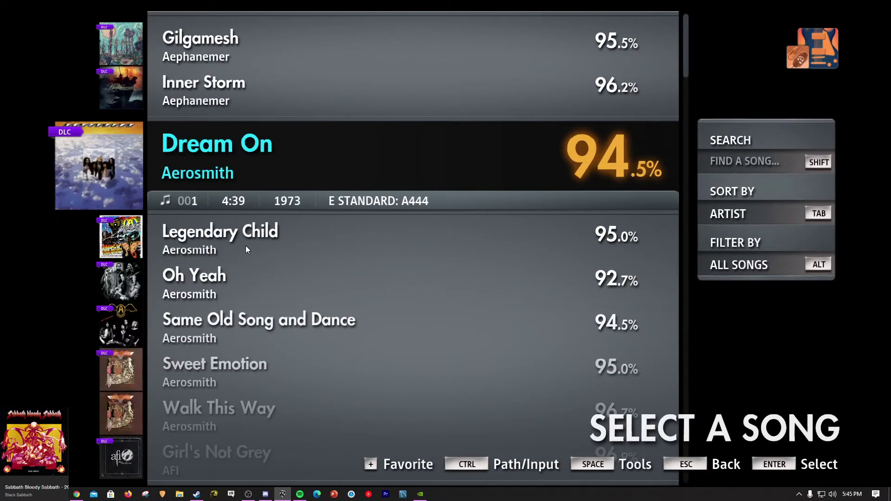
pyautogui.scroll(-20, 246, 249)
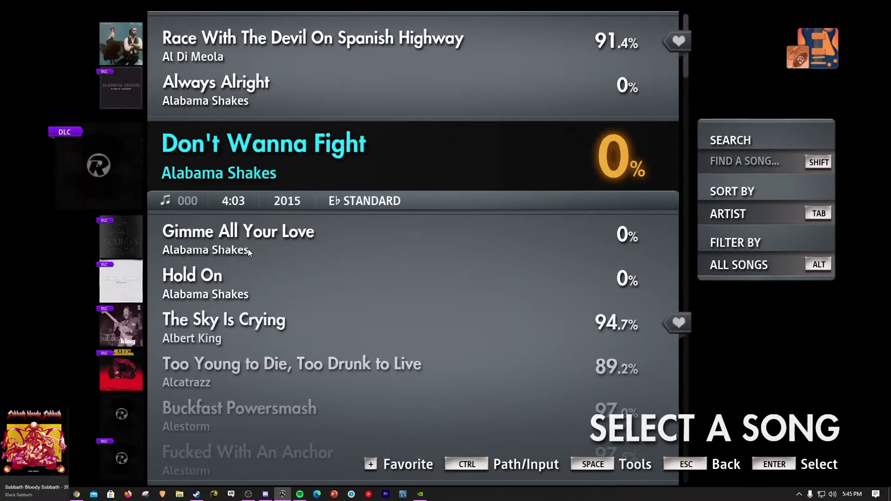
pyautogui.scroll(-17, 249, 249)
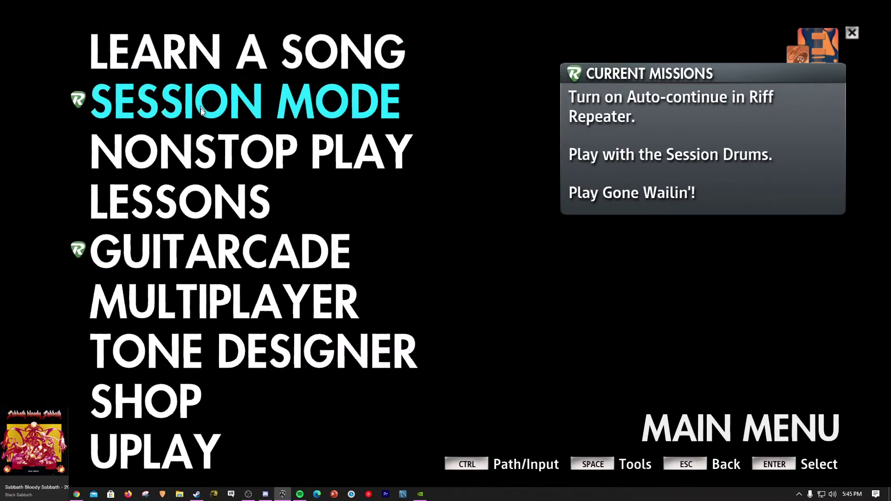
# Open the songs section of the Rocksmith Shop to refresh the downloadable content, and return to the main menu.
pyautogui.click(165, 398)
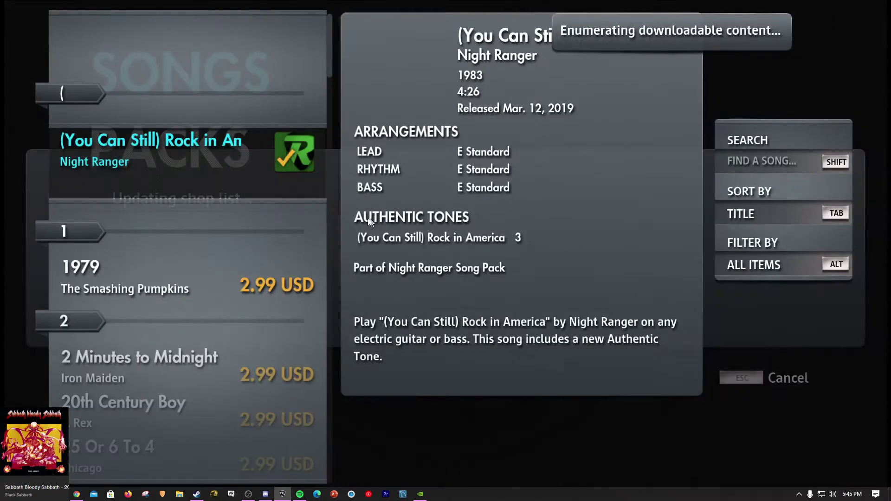
pyautogui.press('Escape')
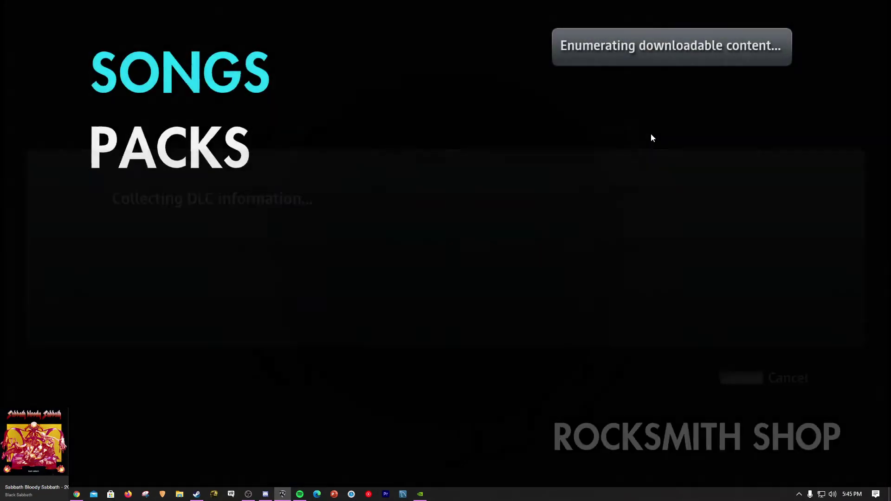
pyautogui.press('Escape')
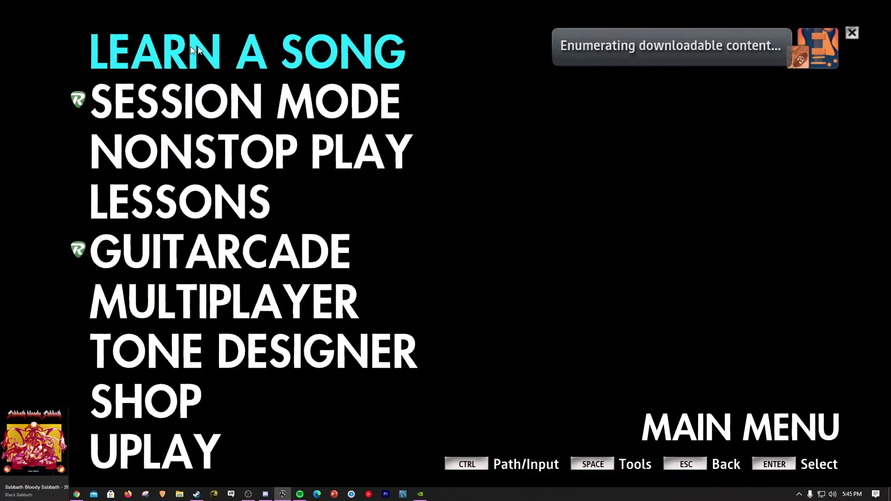
# Open Learn a Song and browse the list of songs by artist.
pyautogui.click(230, 45)
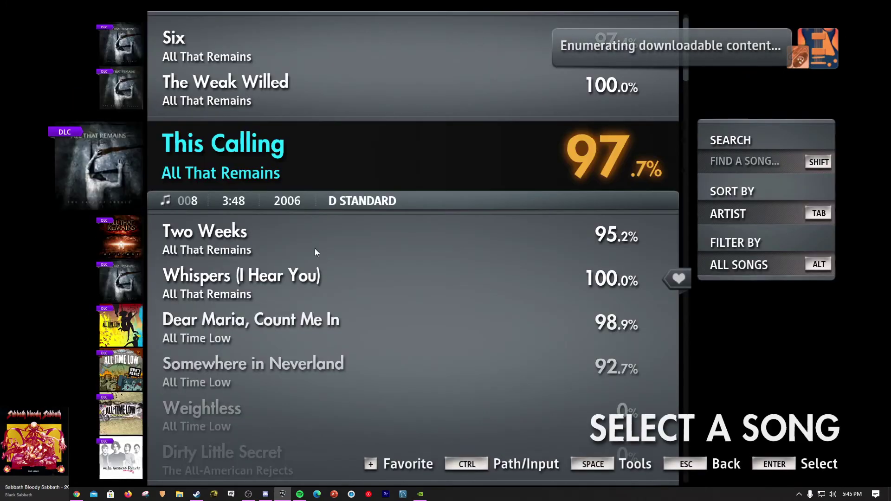
pyautogui.scroll(-5, 314, 252)
pyautogui.scroll(7, 314, 252)
pyautogui.scroll(-9, 314, 252)
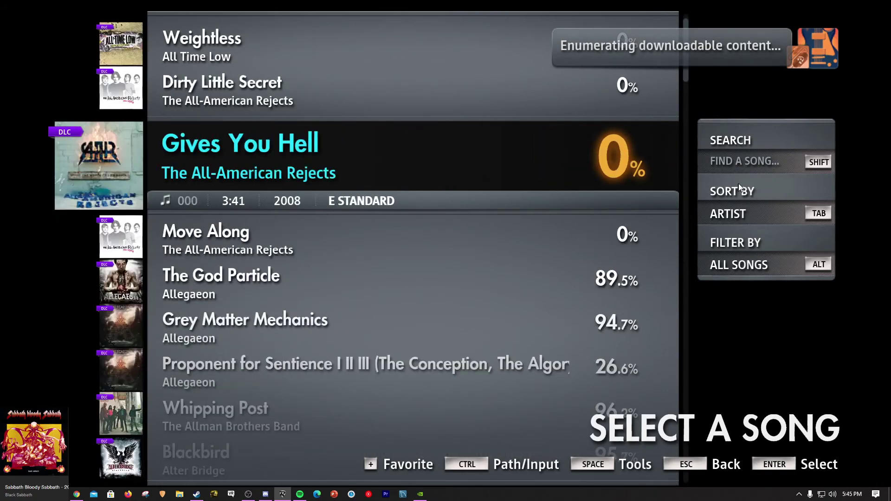
# Search the song list for "metallica", clear the search, and open the Tools screen.
pyautogui.click(745, 168)
pyautogui.write('metallica')
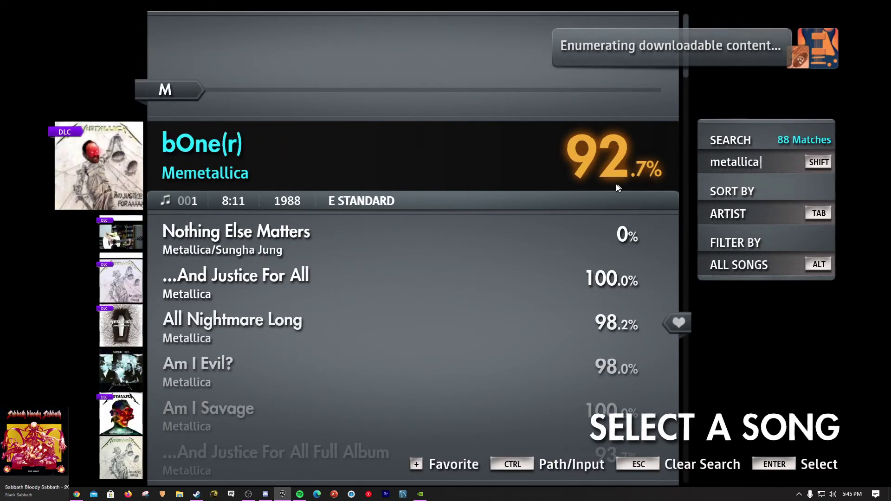
pyautogui.press('Escape')
pyautogui.press('space')
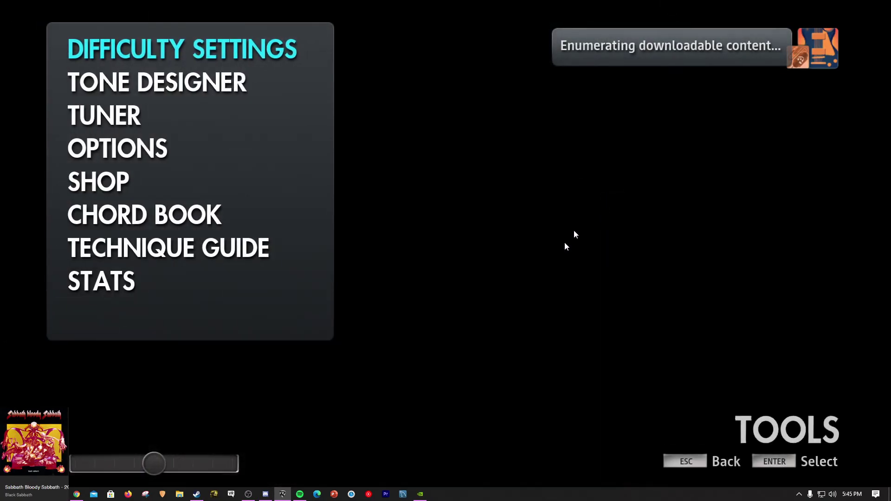